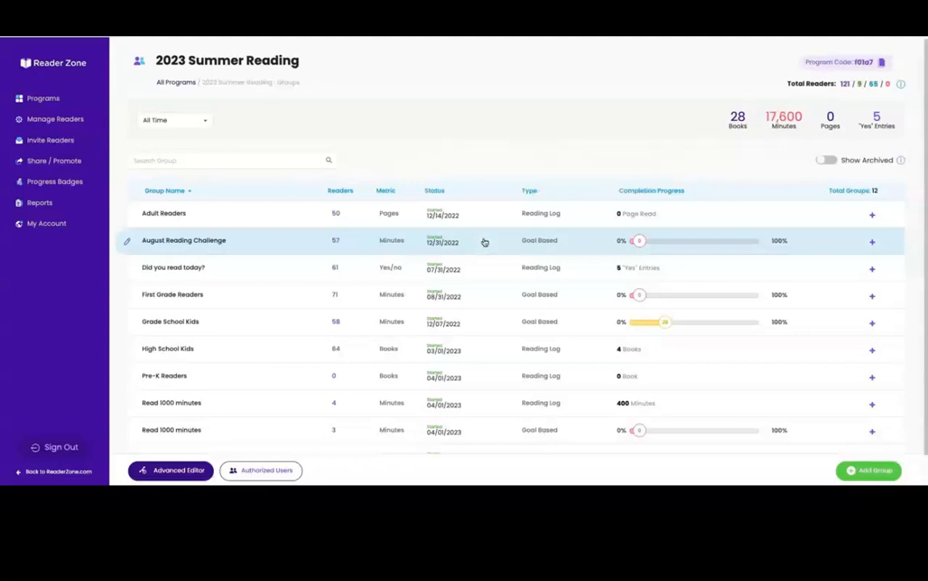
Expand the Pre-K Readers and Adult Readers groups to reveal Adult Readers' Pages metric, Reading Log type and dates
{"action": "scroll", "coordinate": [849, 375], "scroll_direction": "down", "scroll_amount": 1}
{"action": "left_click", "coordinate": [872, 370]}
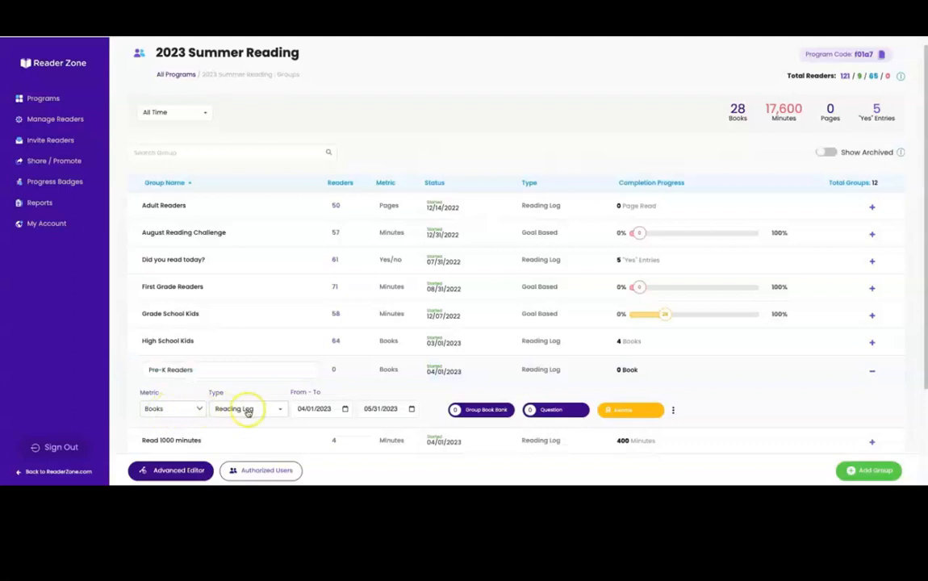
{"action": "scroll", "coordinate": [249, 411], "scroll_direction": "down", "scroll_amount": 3}
{"action": "left_click", "coordinate": [872, 424]}
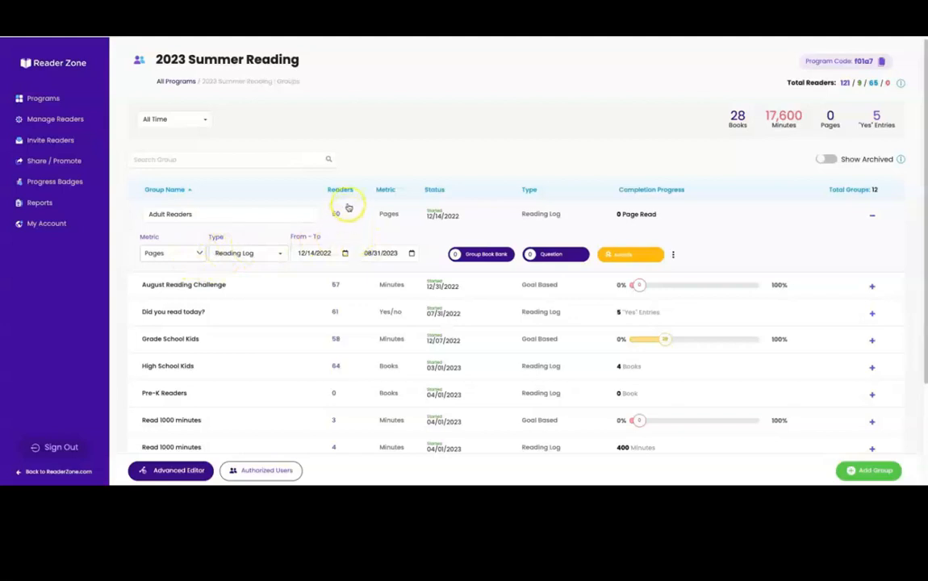
{"action": "scroll", "coordinate": [351, 214], "scroll_direction": "down", "scroll_amount": 3}
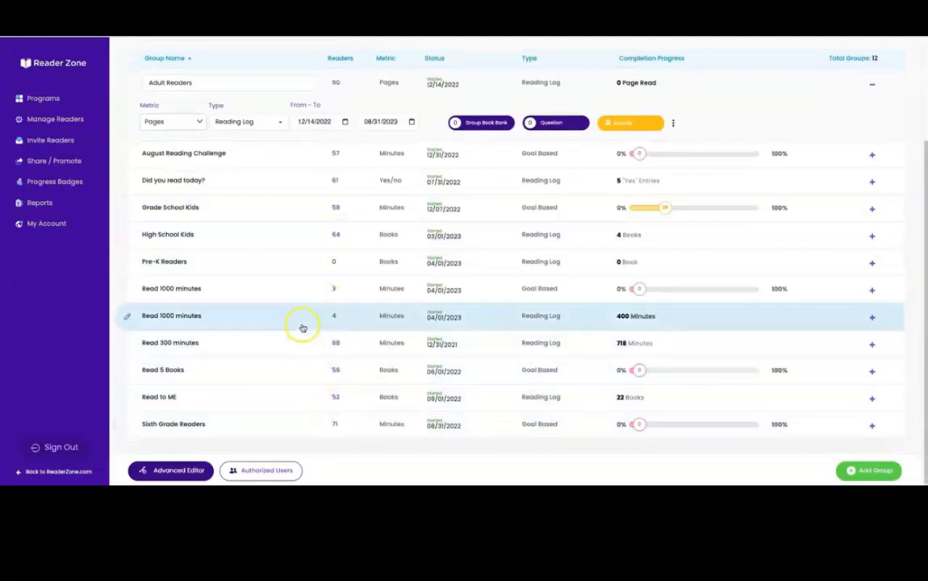
{"action": "scroll", "coordinate": [298, 327], "scroll_direction": "up", "scroll_amount": 1}
{"action": "scroll", "coordinate": [282, 330], "scroll_direction": "up", "scroll_amount": 3}
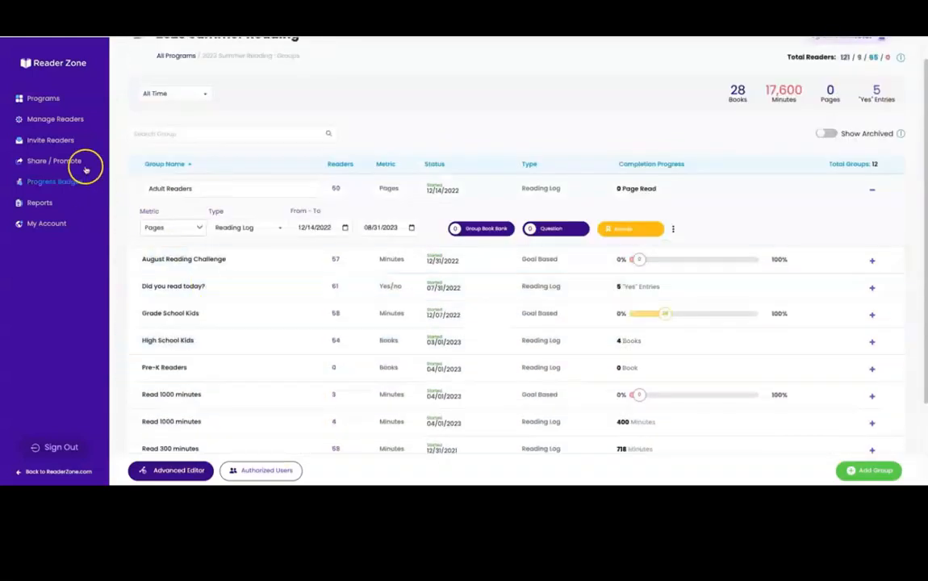
Review the Summer 2023 Activities program's activities, then go back to the Programs overview
{"action": "left_click", "coordinate": [69, 100]}
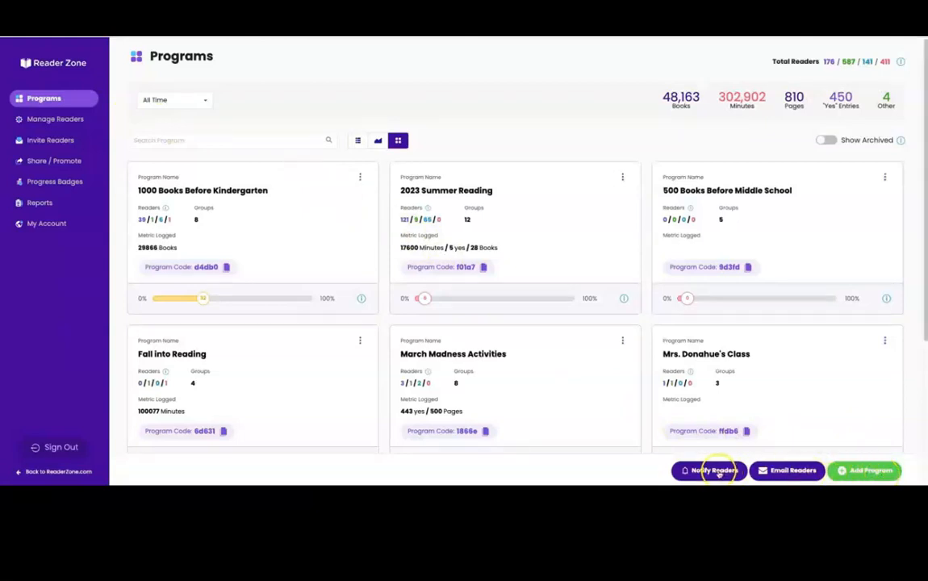
{"action": "scroll", "coordinate": [860, 327], "scroll_direction": "down", "scroll_amount": 3}
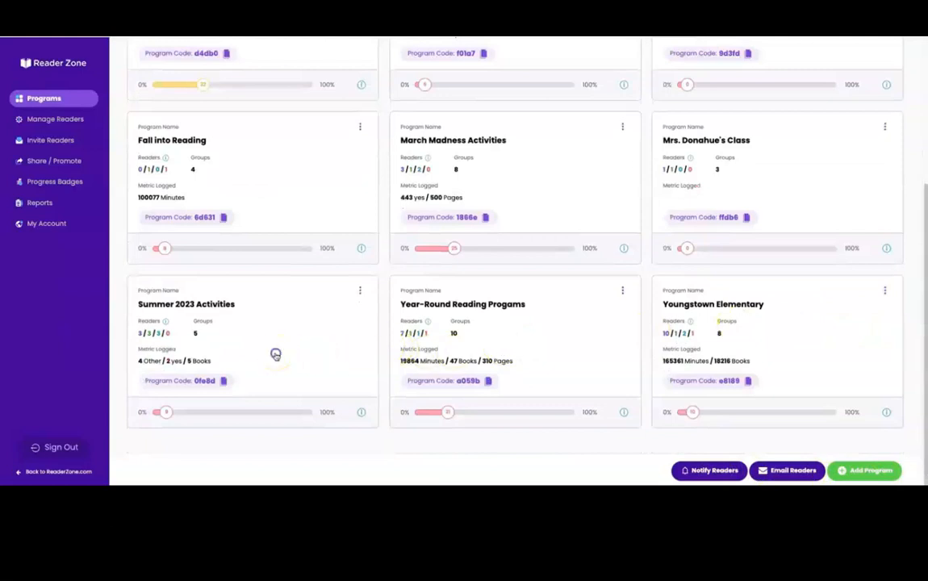
{"action": "left_click", "coordinate": [275, 356]}
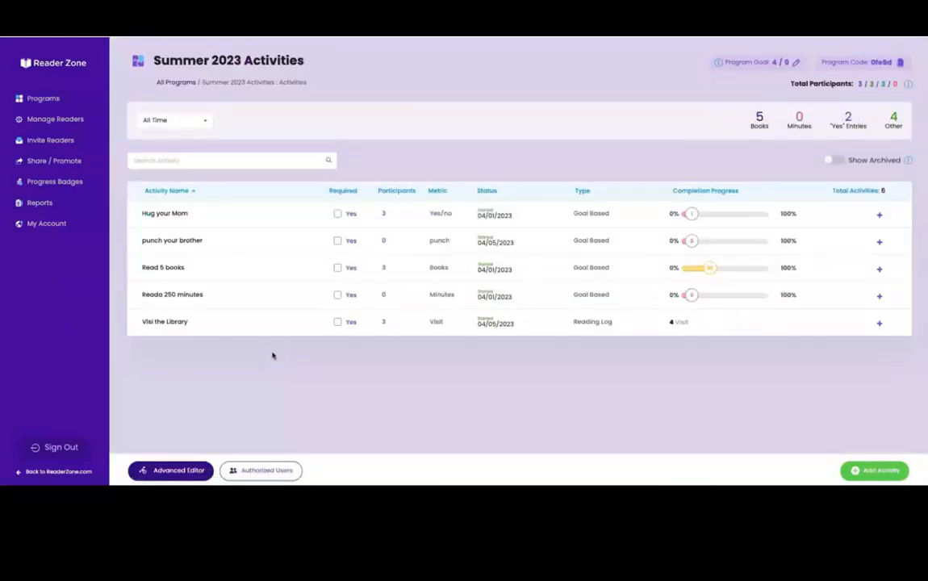
{"action": "left_click", "coordinate": [53, 100]}
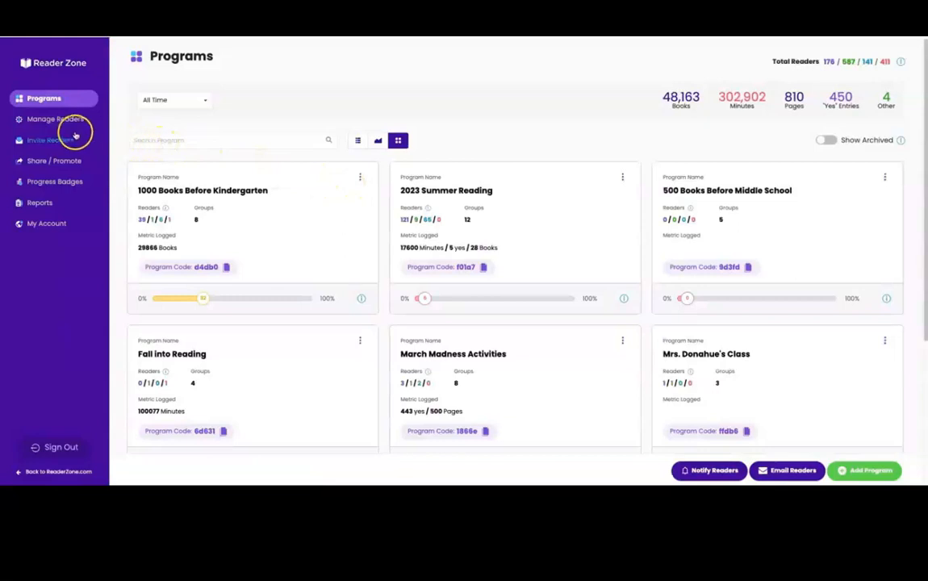
Browse the full list of readers in Manage Readers
{"action": "left_click", "coordinate": [72, 124]}
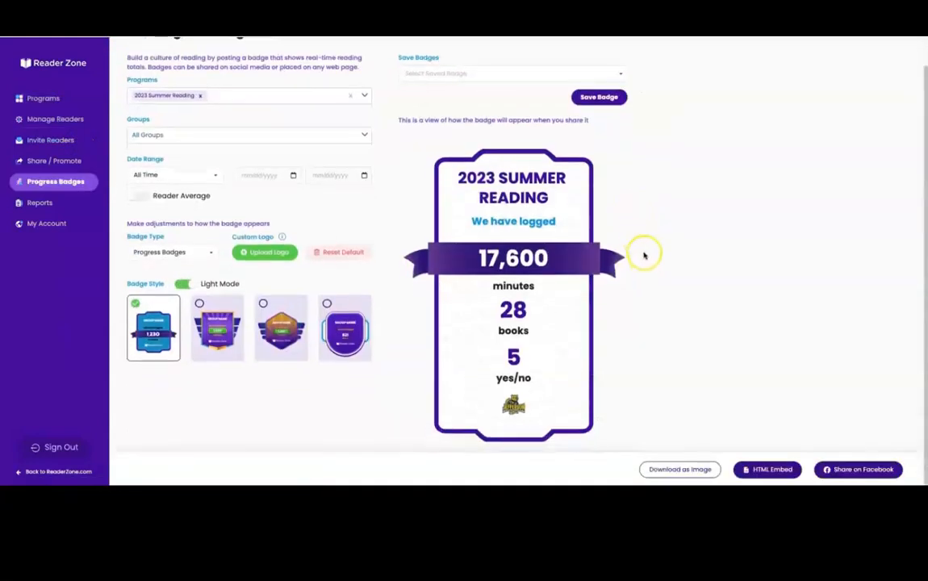
{"action": "scroll", "coordinate": [650, 249], "scroll_direction": "up", "scroll_amount": 1}
{"action": "scroll", "coordinate": [653, 246], "scroll_direction": "down", "scroll_amount": 1}
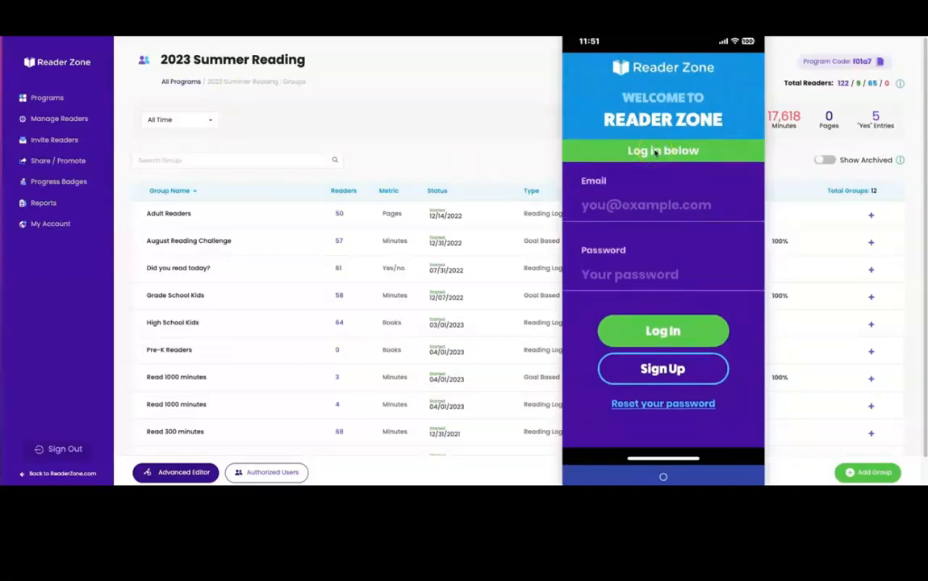
Start registering a new reader, entering their first name, last name and email address
{"action": "left_click", "coordinate": [656, 152]}
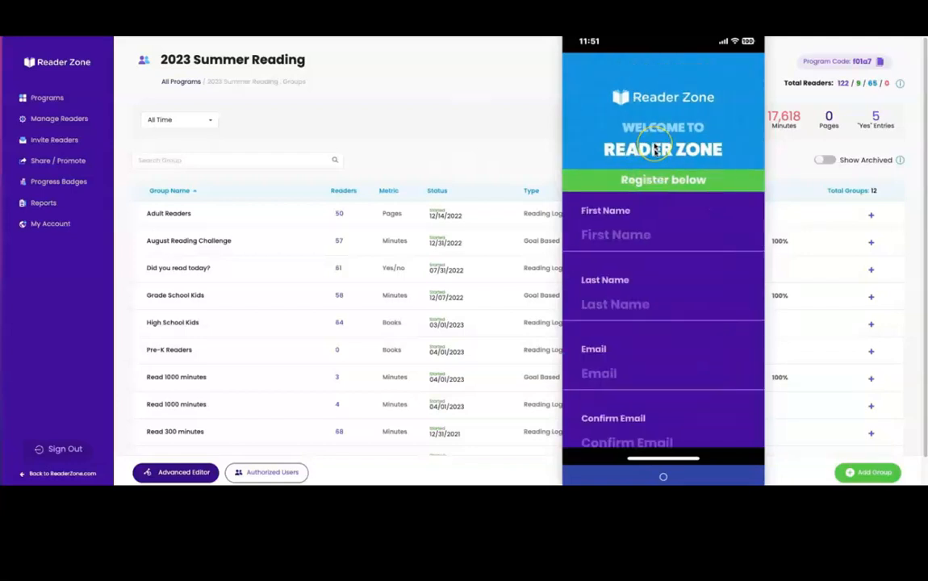
{"action": "type", "text": "William"}
{"action": "key", "text": "Return"}
{"action": "type", "text": "Reader"}
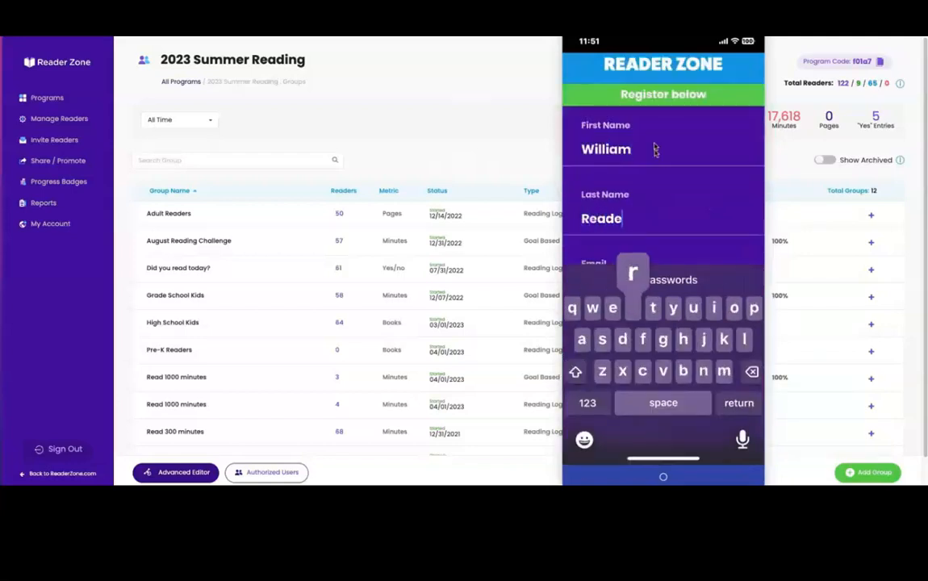
{"action": "key", "text": "Return"}
{"action": "key", "text": "Return"}
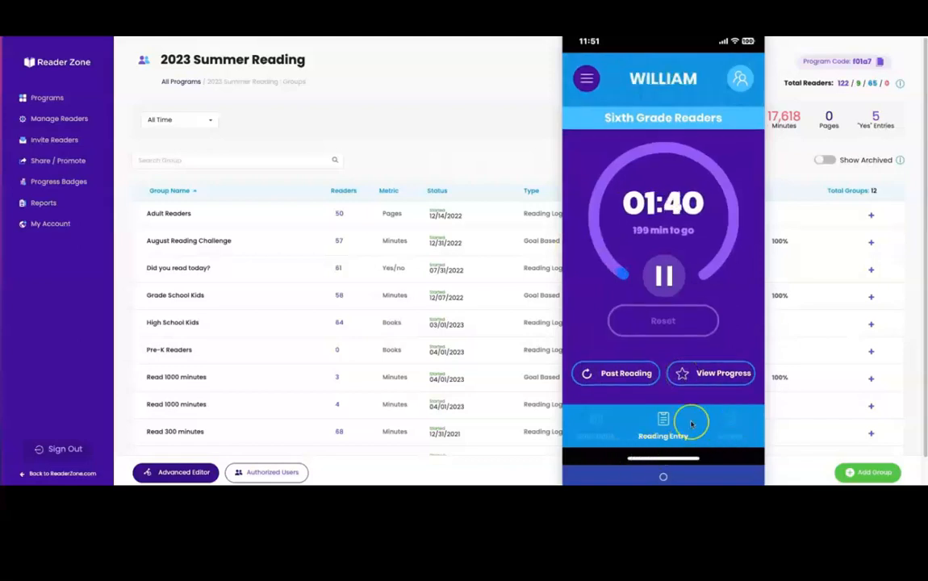
{"action": "left_click", "coordinate": [694, 417]}
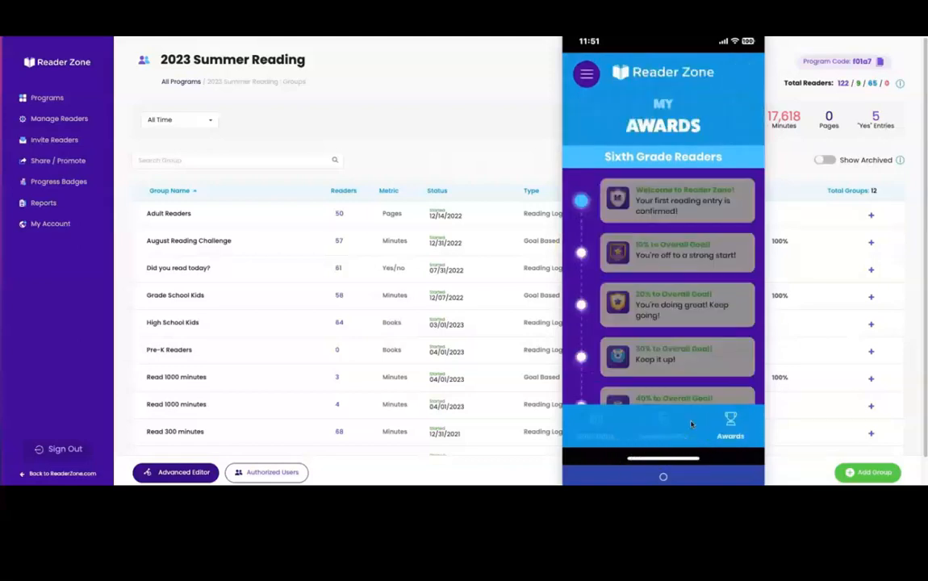
{"action": "scroll", "coordinate": [692, 424], "scroll_direction": "down", "scroll_amount": 5}
{"action": "scroll", "coordinate": [692, 423], "scroll_direction": "up", "scroll_amount": 3}
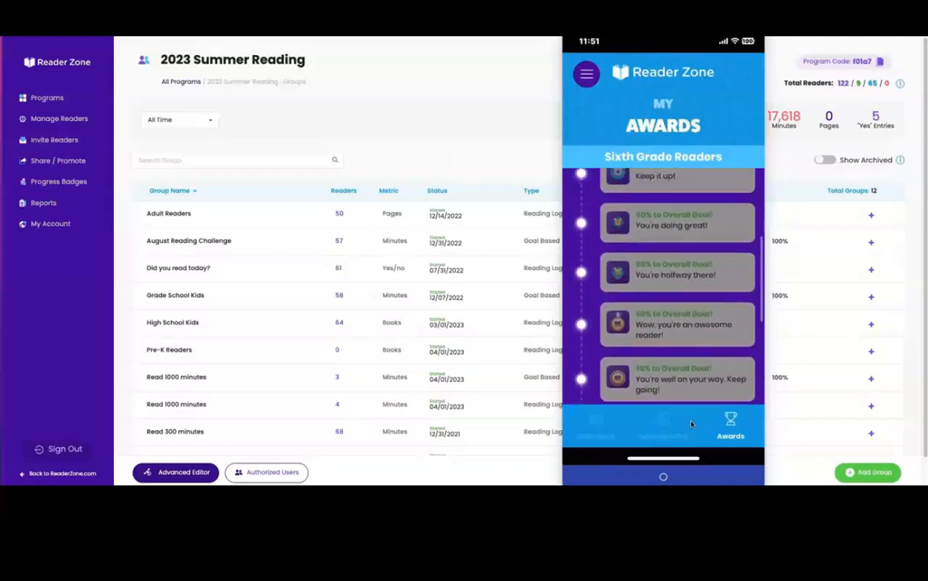
{"action": "scroll", "coordinate": [692, 424], "scroll_direction": "up", "scroll_amount": 1}
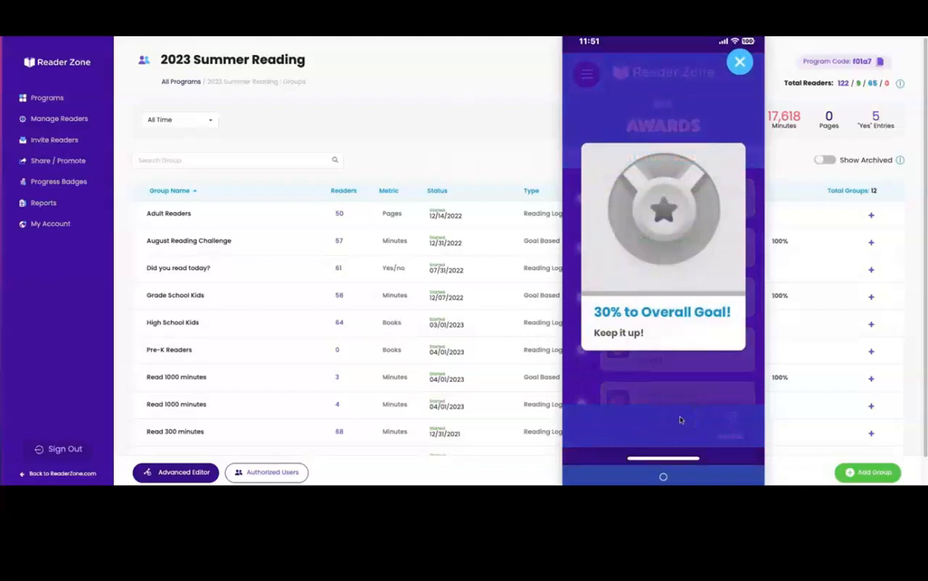
{"action": "left_click", "coordinate": [684, 408]}
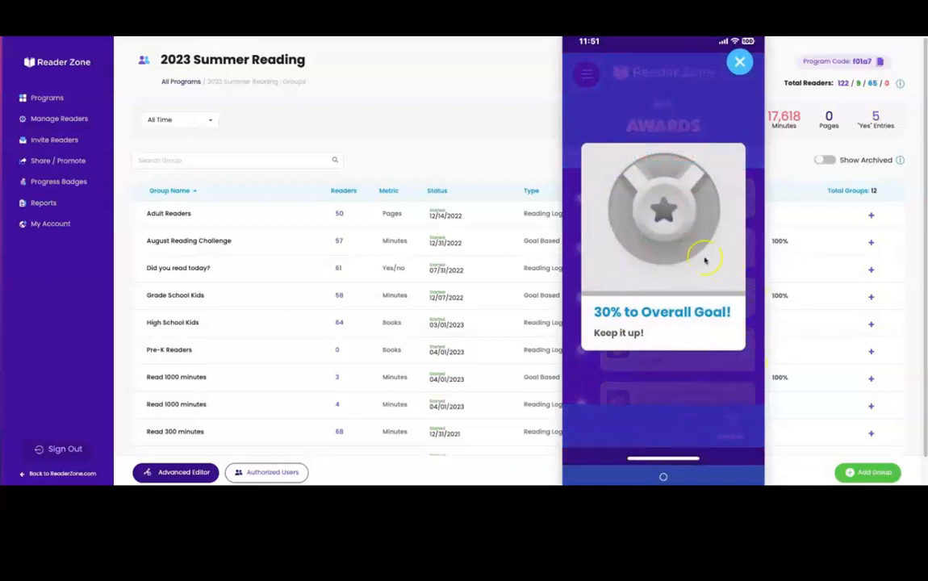
{"action": "left_click", "coordinate": [665, 291]}
{"action": "left_click", "coordinate": [701, 325]}
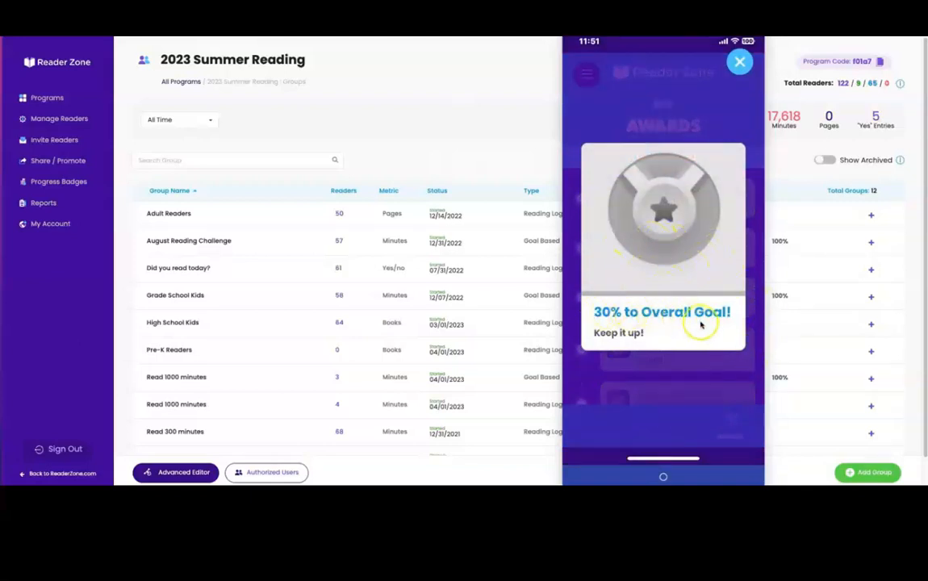
{"action": "left_click", "coordinate": [624, 336]}
{"action": "scroll", "coordinate": [623, 335], "scroll_direction": "up", "scroll_amount": 3}
{"action": "scroll", "coordinate": [624, 336], "scroll_direction": "up", "scroll_amount": 2}
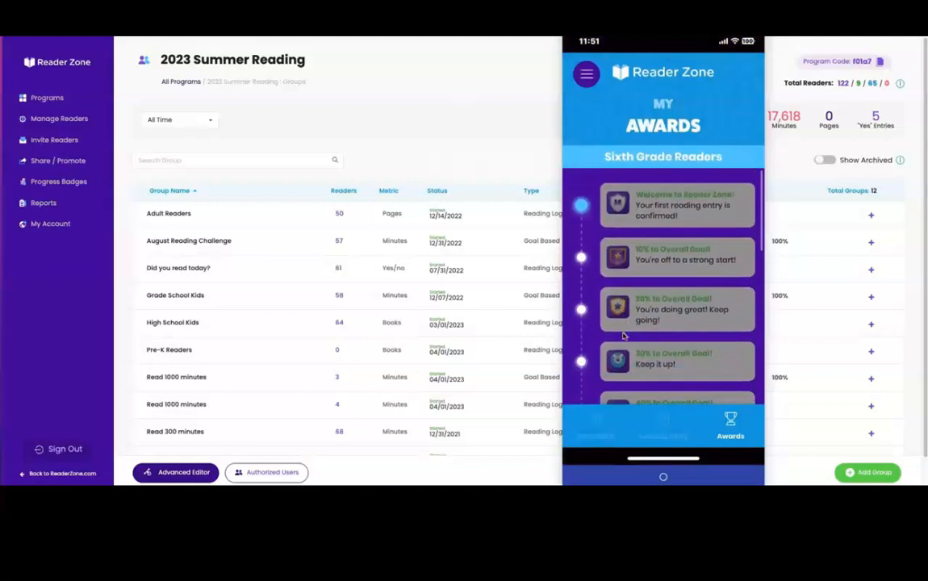
{"action": "scroll", "coordinate": [624, 336], "scroll_direction": "down", "scroll_amount": 1}
{"action": "scroll", "coordinate": [623, 336], "scroll_direction": "down", "scroll_amount": 5}
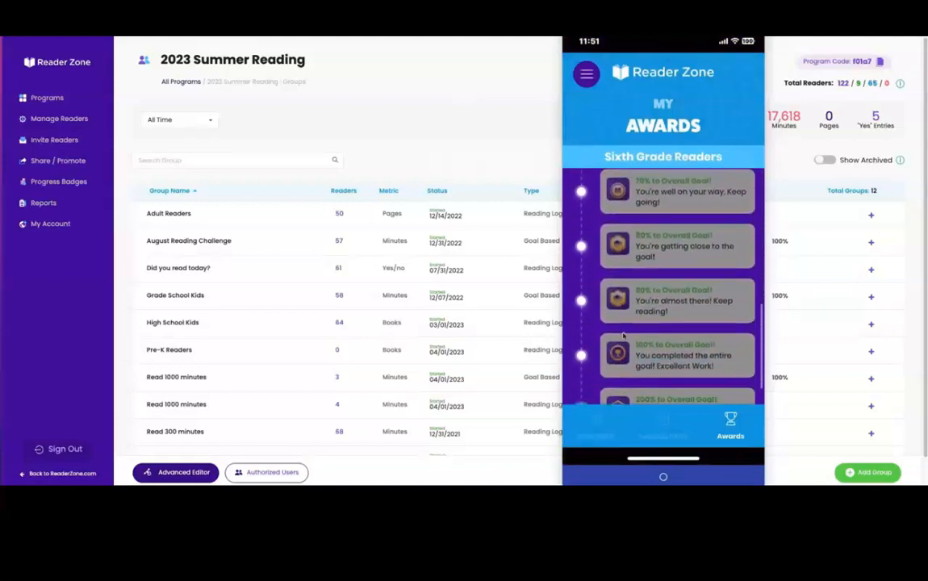
{"action": "scroll", "coordinate": [623, 336], "scroll_direction": "up", "scroll_amount": 3}
{"action": "scroll", "coordinate": [623, 335], "scroll_direction": "up", "scroll_amount": 3}
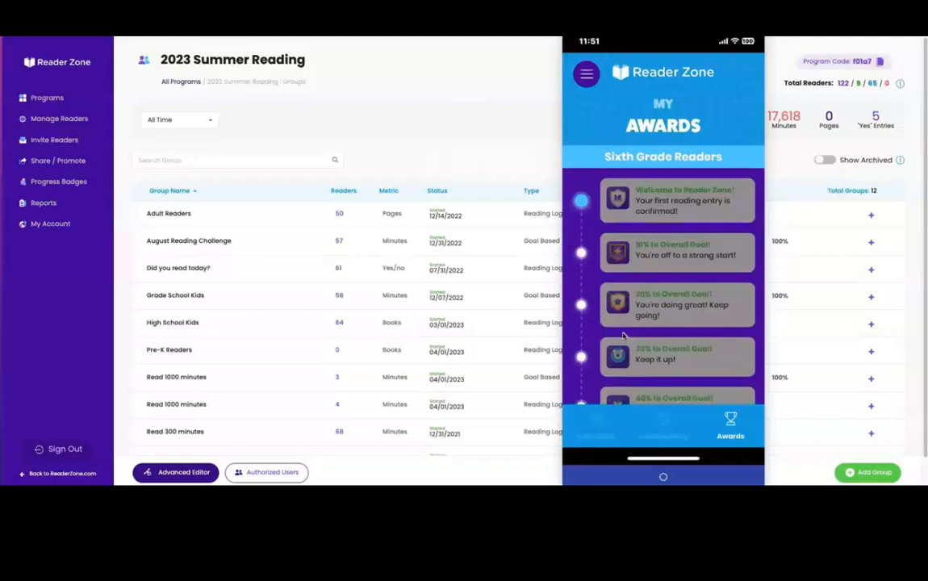
{"action": "left_click", "coordinate": [581, 410]}
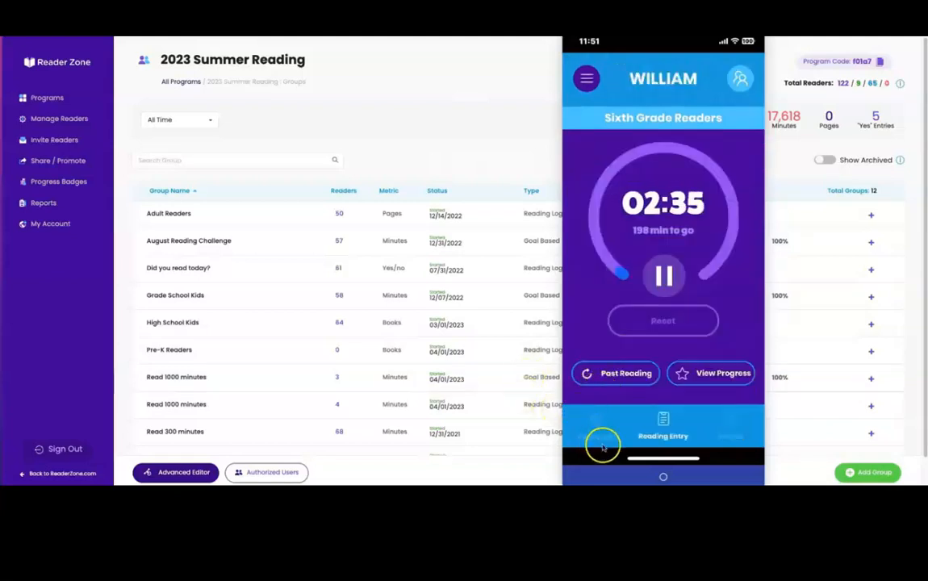
Look through the reader's Book Bank books and dismiss the newly unlocked welcome award
{"action": "left_click", "coordinate": [588, 414]}
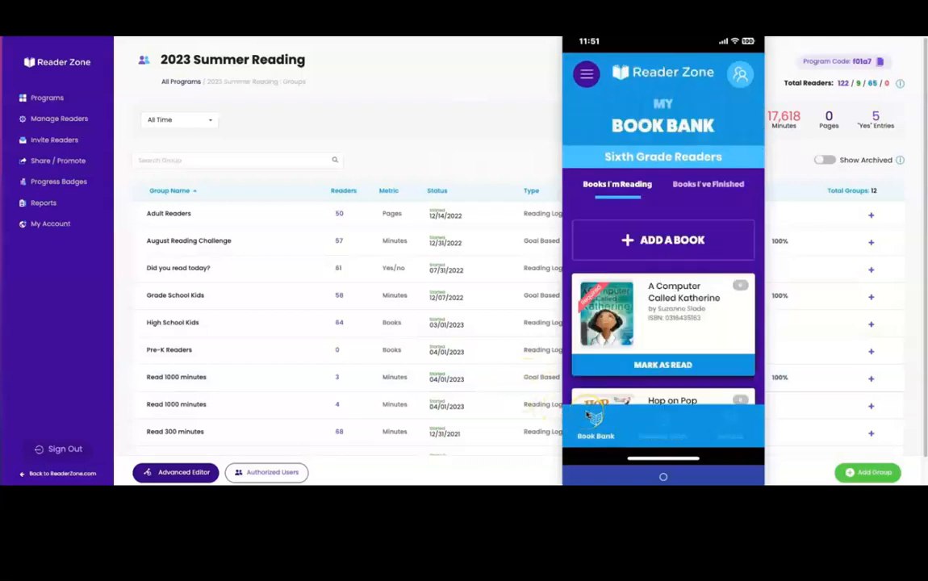
{"action": "scroll", "coordinate": [588, 414], "scroll_direction": "down", "scroll_amount": 2}
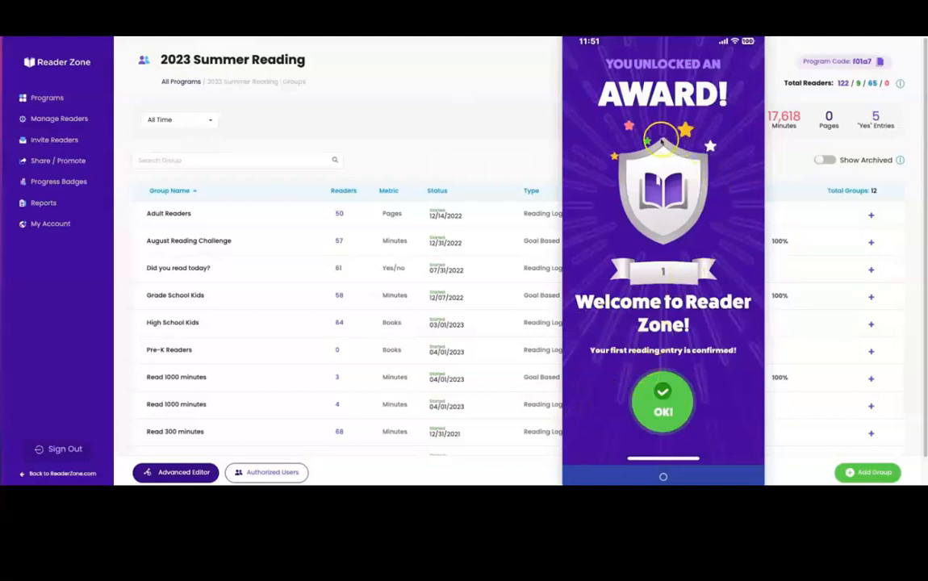
{"action": "left_click", "coordinate": [623, 387]}
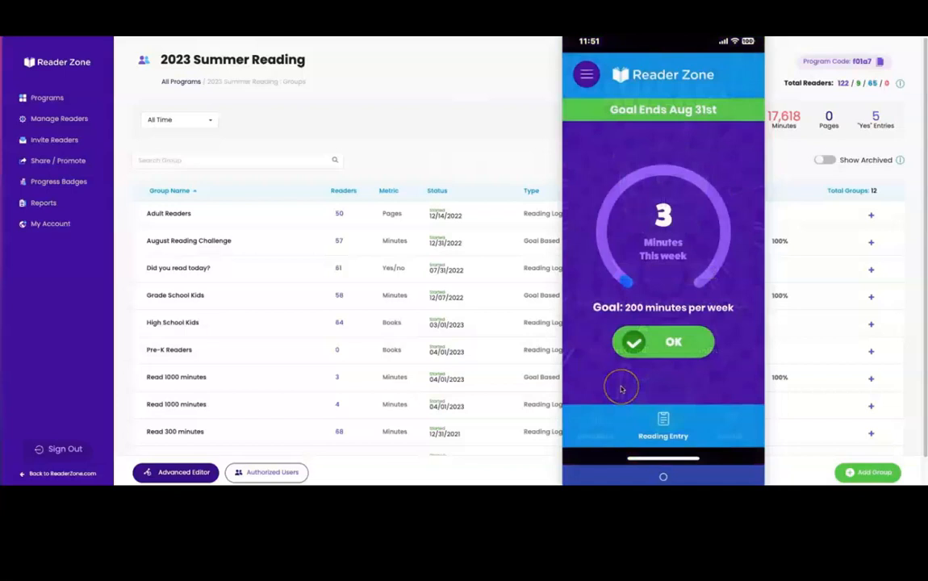